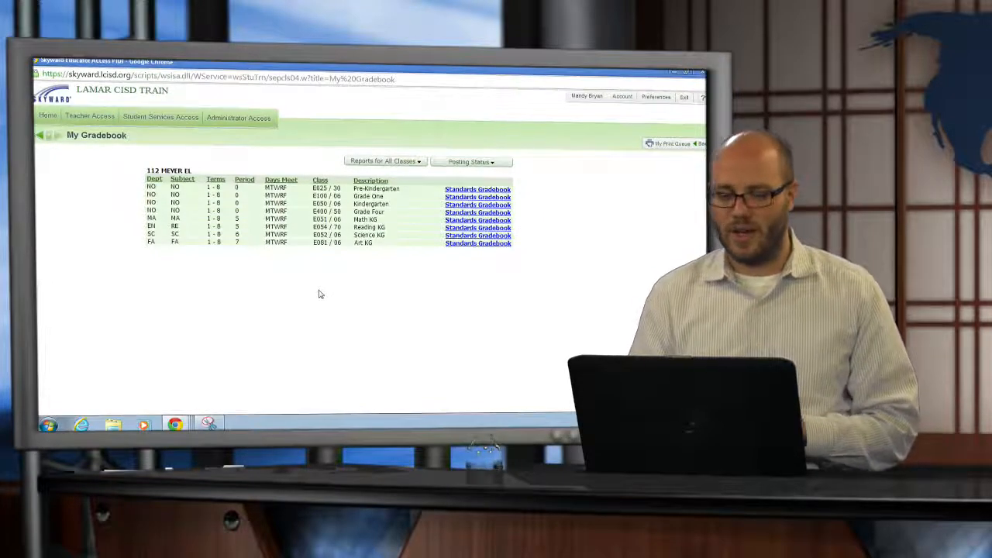
Open the Standards Gradebook for the Grade One class E100 / 06 and enter its NW1 Work Habits skill Uses Time Wisely
{"action": "left_click", "coordinate": [89, 116]}
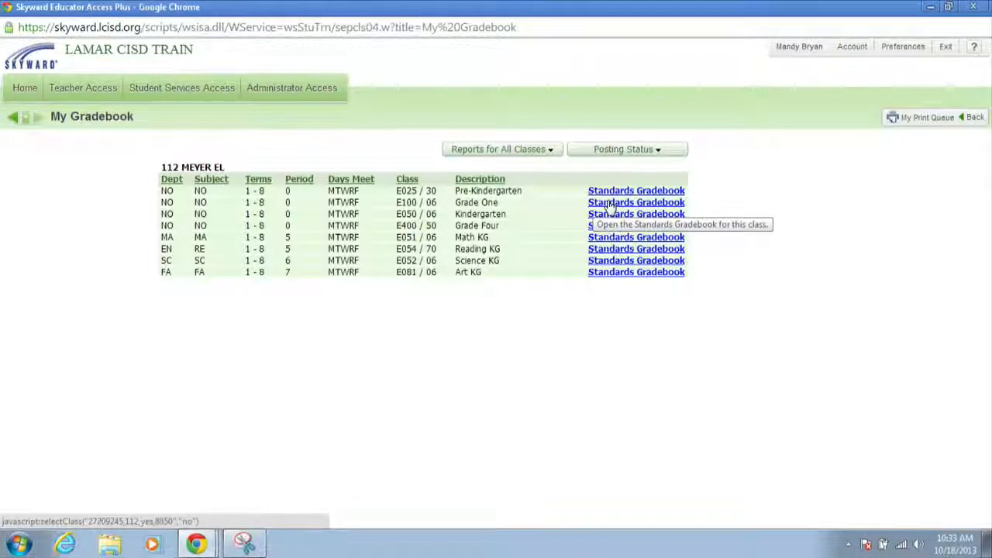
{"action": "left_click", "coordinate": [609, 203]}
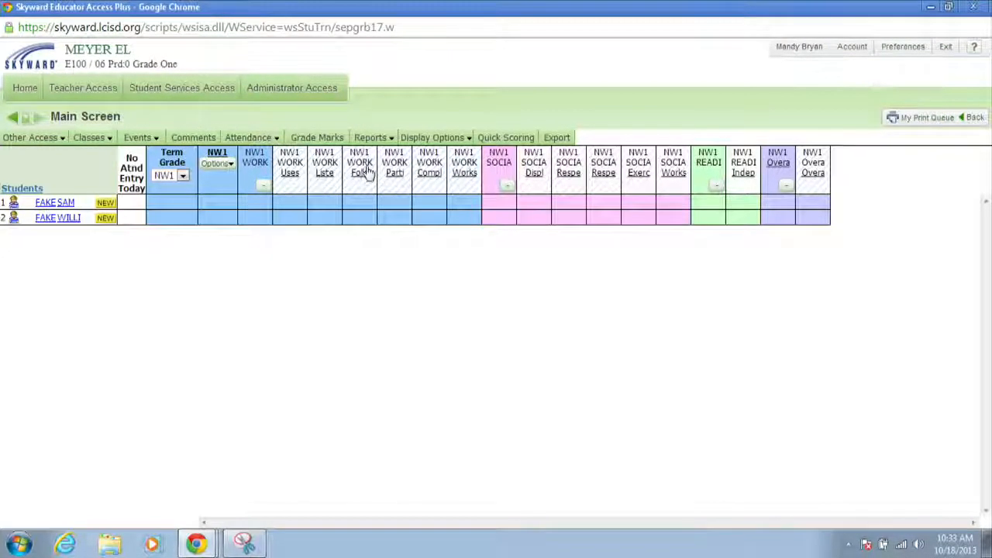
{"action": "left_click", "coordinate": [289, 172]}
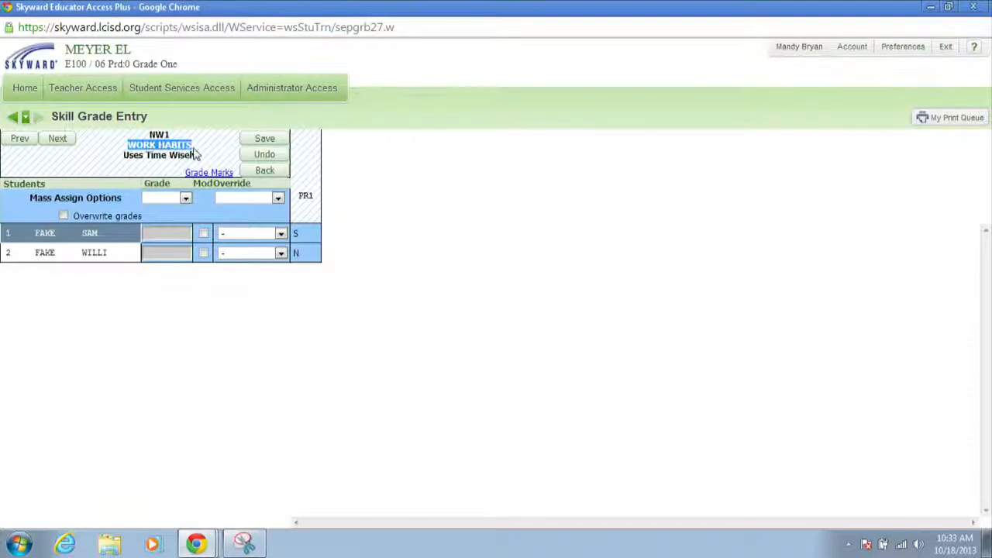
{"action": "left_click_drag", "start_coordinate": [124, 153], "coordinate": [193, 156]}
{"action": "left_click", "coordinate": [221, 163]}
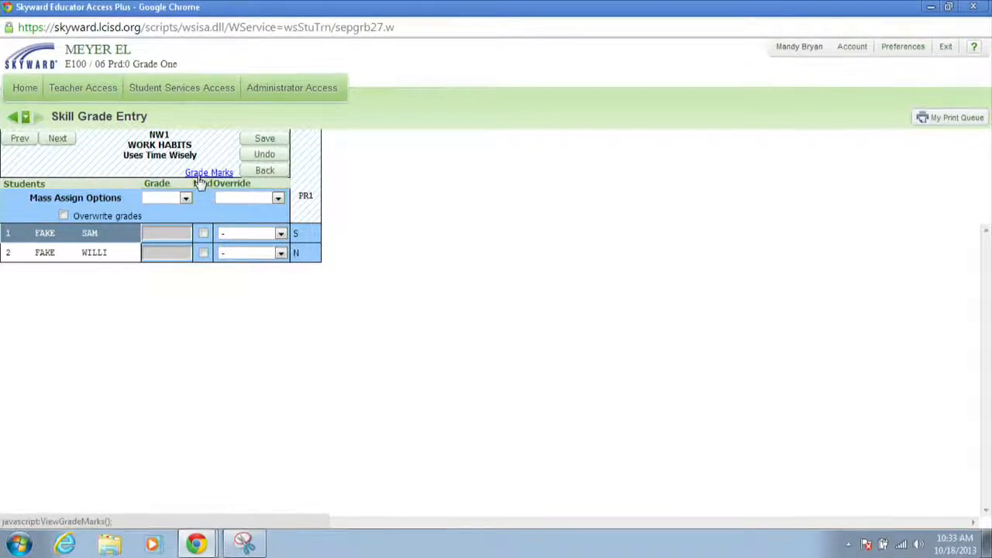
Review the valid grade marks for Uses Time Wisely and mass assign S to all blank grades
{"action": "left_click", "coordinate": [199, 175]}
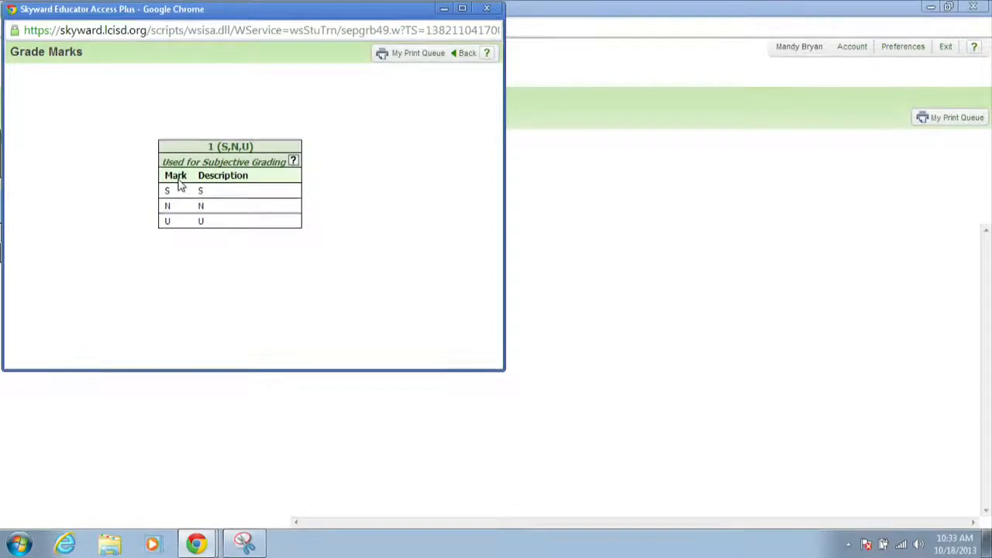
{"action": "left_click", "coordinate": [467, 54]}
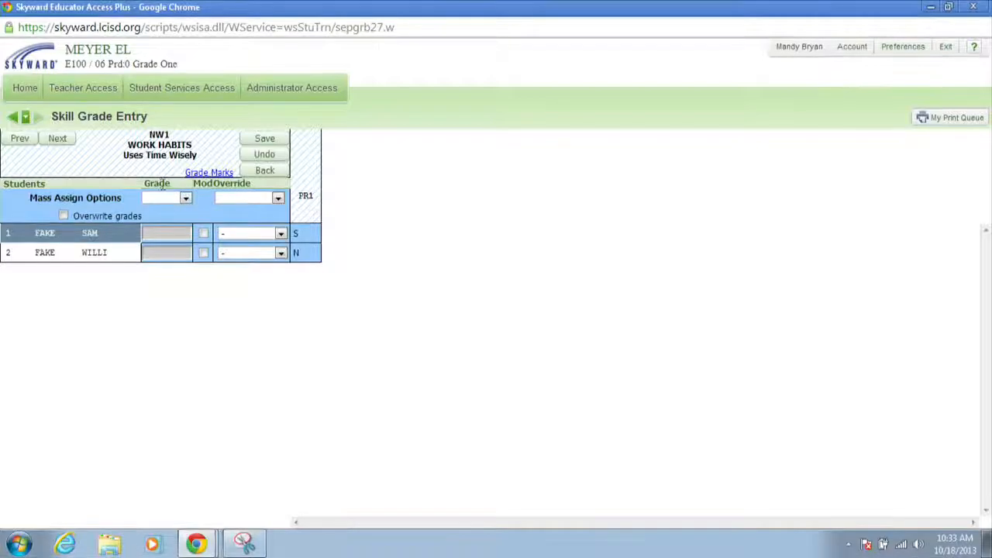
{"action": "left_click", "coordinate": [186, 199]}
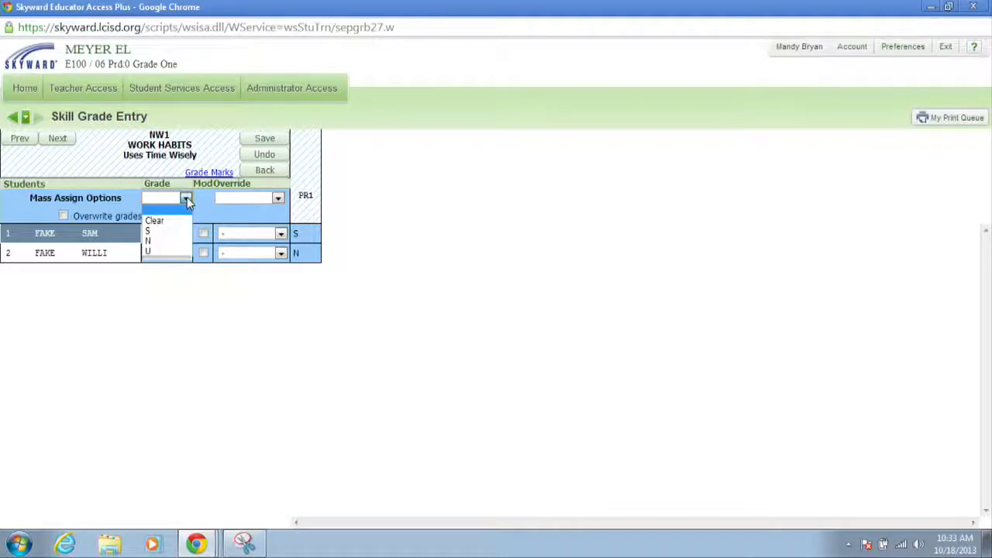
{"action": "left_click", "coordinate": [164, 233]}
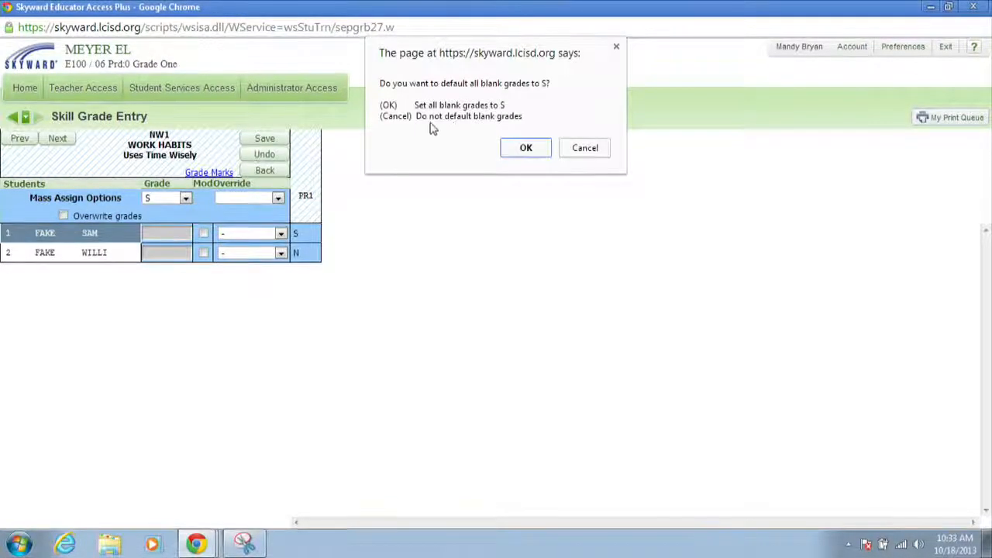
{"action": "left_click", "coordinate": [525, 149]}
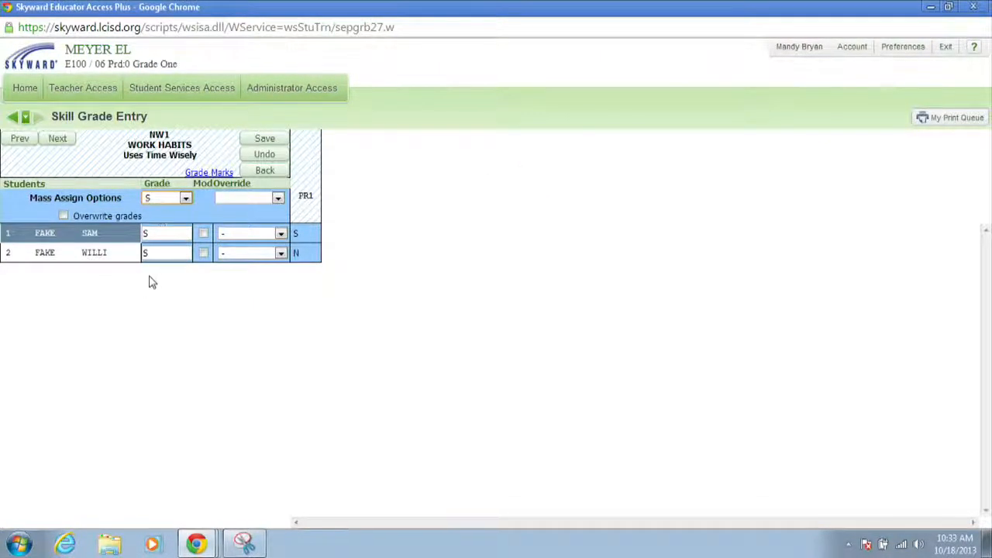
Change the first student's Uses Time Wisely grade to N, and save the entries while advancing to the next skill
{"action": "left_click", "coordinate": [166, 234]}
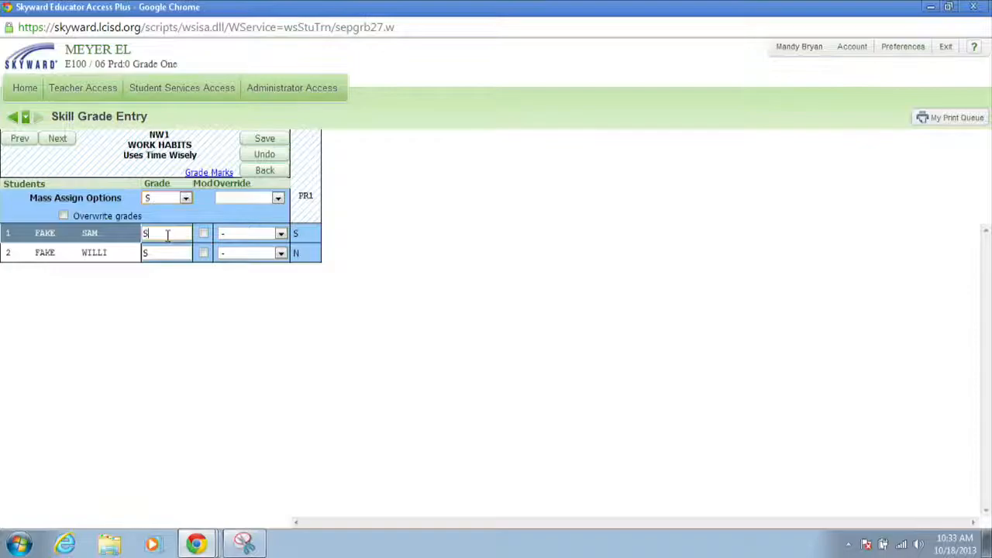
{"action": "key", "text": "BackSpace"}
{"action": "type", "text": "n"}
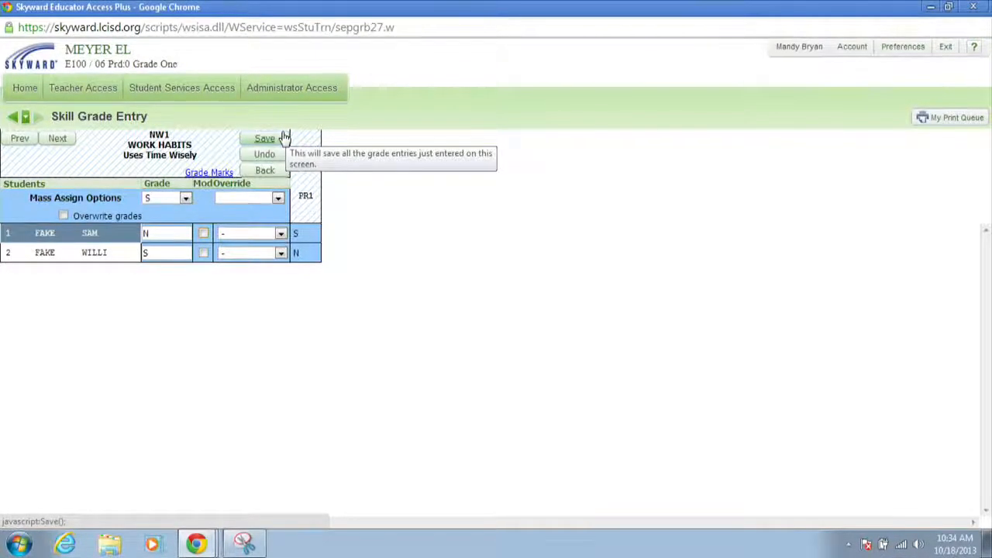
{"action": "left_click", "coordinate": [60, 141]}
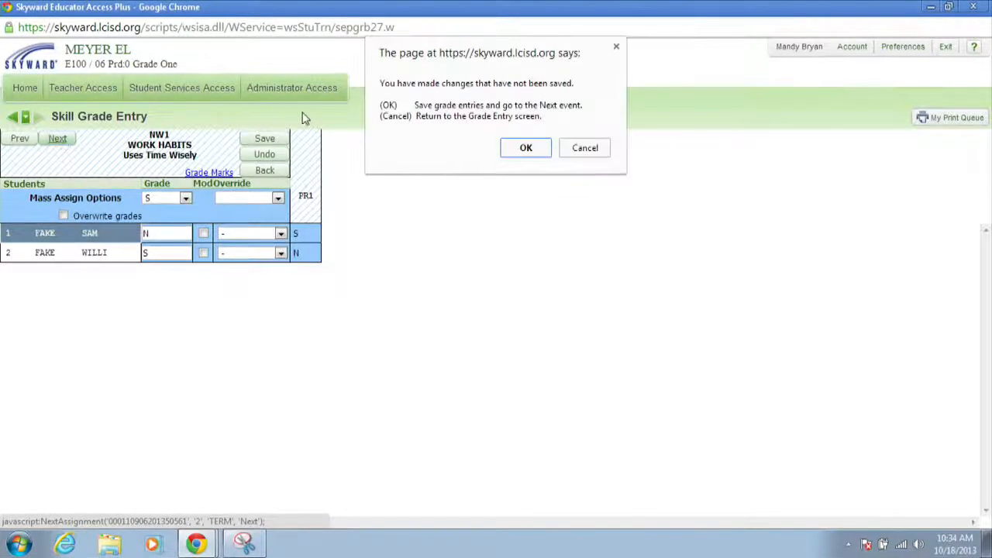
{"action": "left_click", "coordinate": [526, 148]}
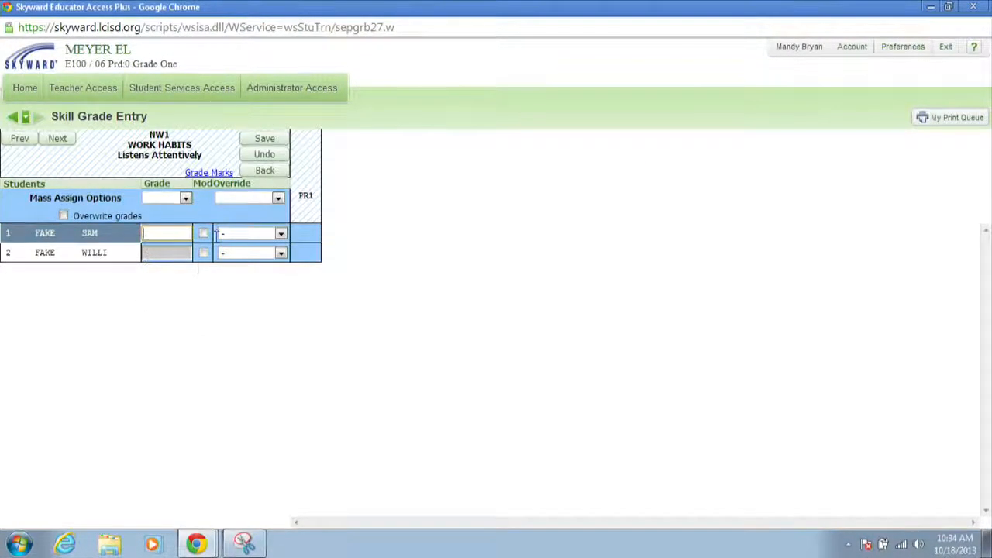
Mass assign S to all blank grades of the Work Habits skill Listens Attentively
{"action": "left_click_drag", "start_coordinate": [117, 155], "coordinate": [203, 156]}
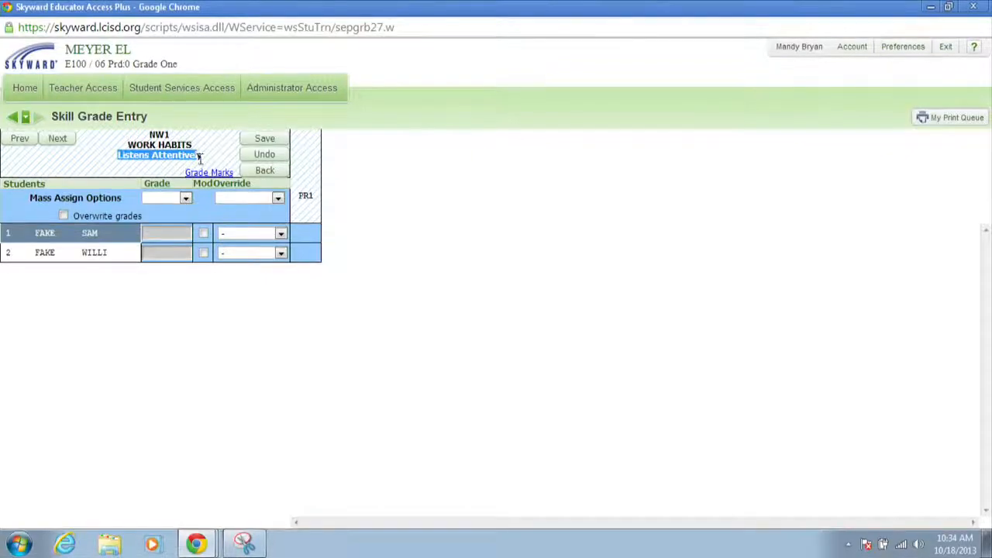
{"action": "left_click", "coordinate": [186, 197]}
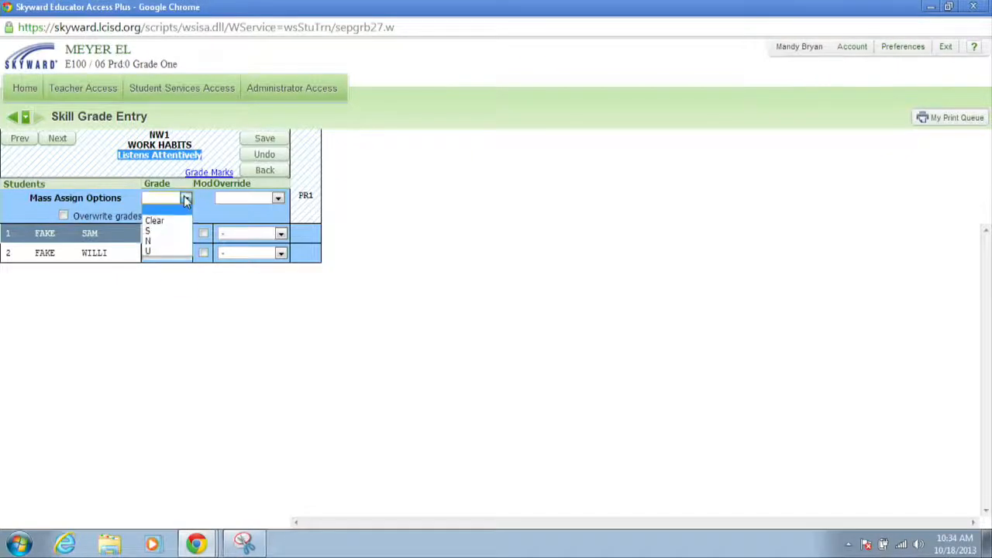
{"action": "left_click", "coordinate": [170, 235]}
{"action": "left_click", "coordinate": [527, 149]}
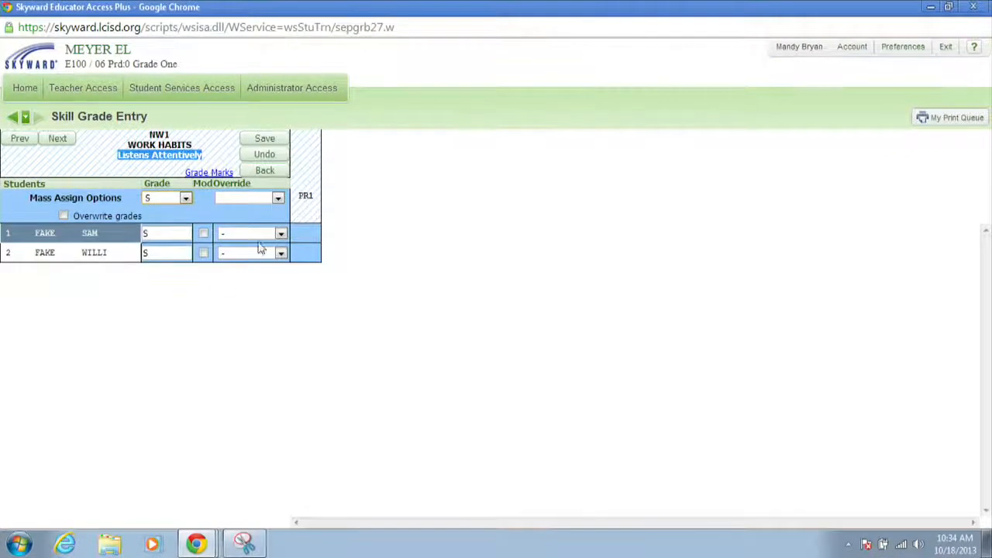
Change the second student's Listens Attentively grade to U and save the skill grades
{"action": "left_click", "coordinate": [166, 253]}
{"action": "type", "text": "U"}
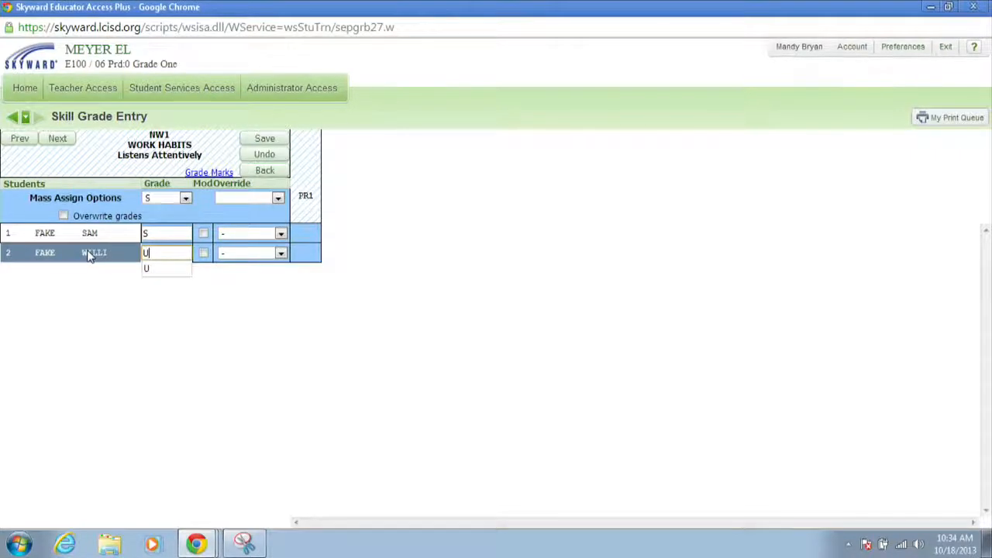
{"action": "left_click", "coordinate": [191, 305]}
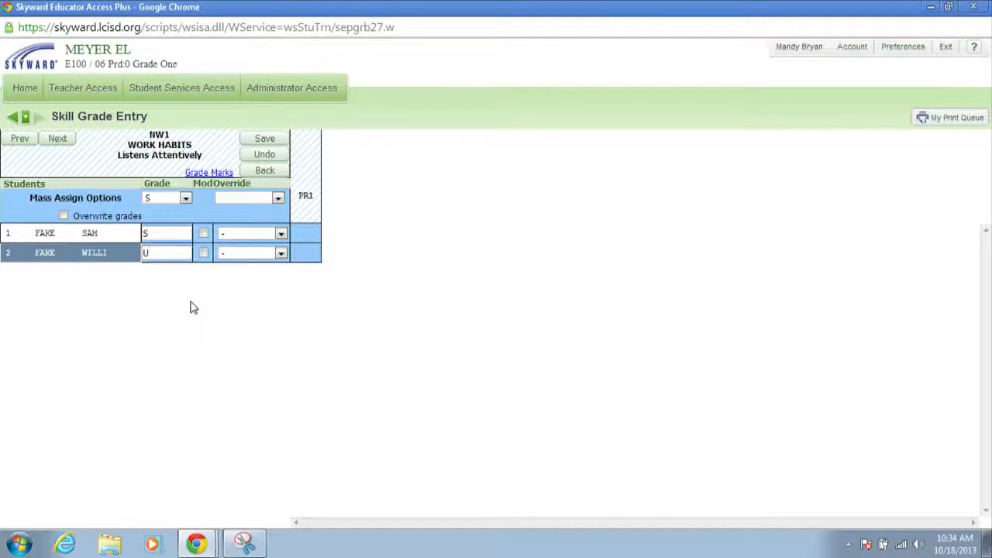
{"action": "left_click", "coordinate": [262, 139]}
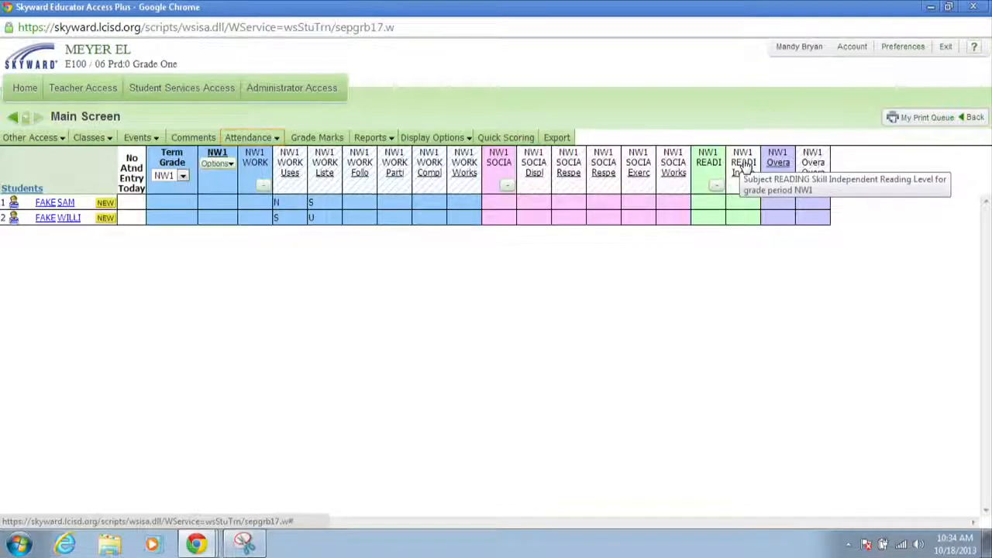
Open grade entry for the NW1 Reading skill Independent Reading Level and review its valid grade marks
{"action": "left_click", "coordinate": [744, 167]}
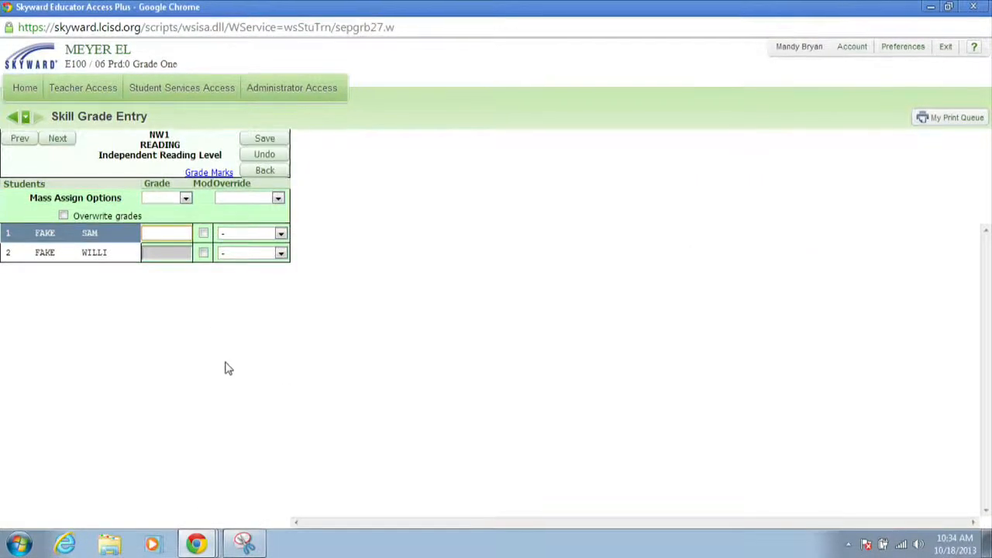
{"action": "left_click", "coordinate": [208, 172]}
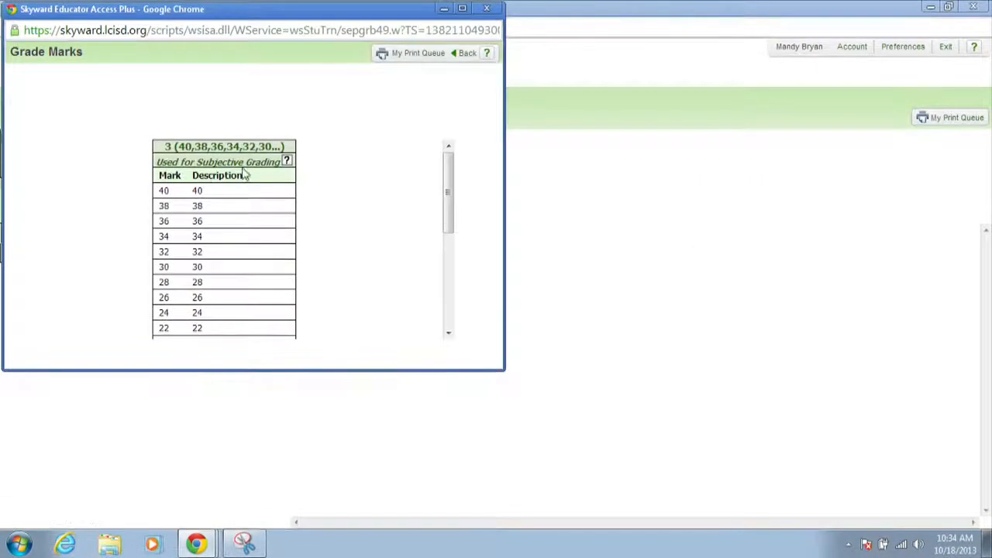
{"action": "left_click_drag", "start_coordinate": [448, 180], "coordinate": [454, 155]}
{"action": "left_click", "coordinate": [459, 57]}
Set the first student's Independent Reading Level to 10 and try a grade of 7 for the second student
{"action": "left_click", "coordinate": [166, 233]}
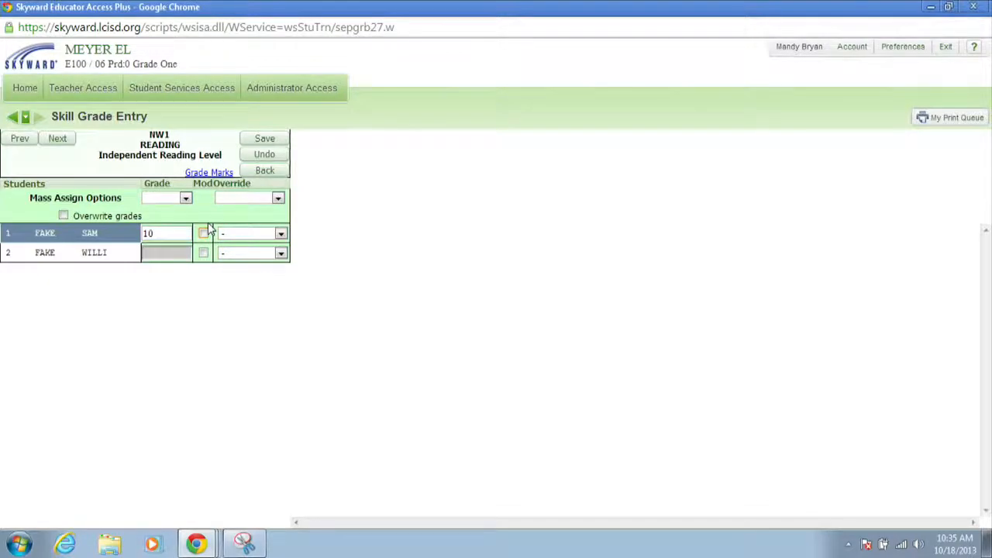
{"action": "left_click", "coordinate": [166, 253]}
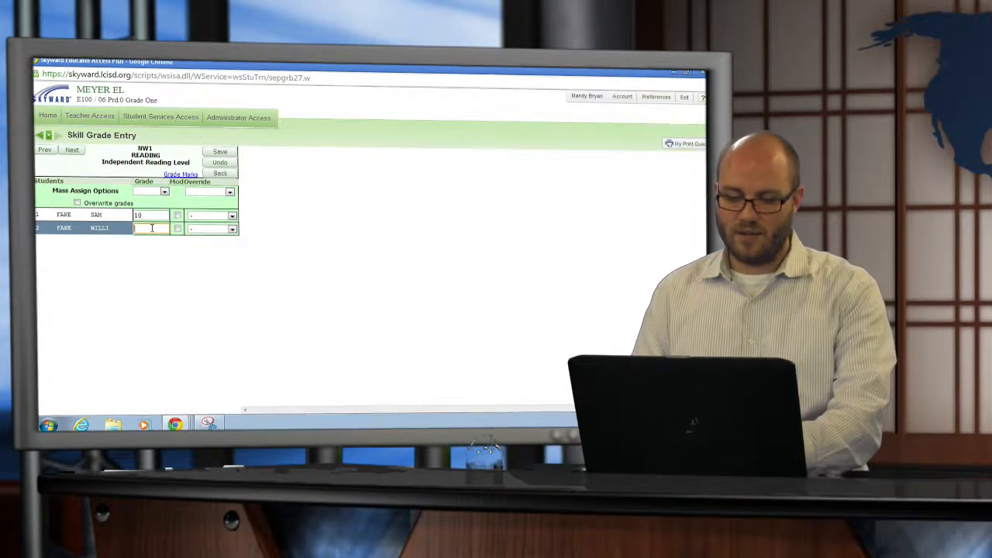
{"action": "type", "text": "7"}
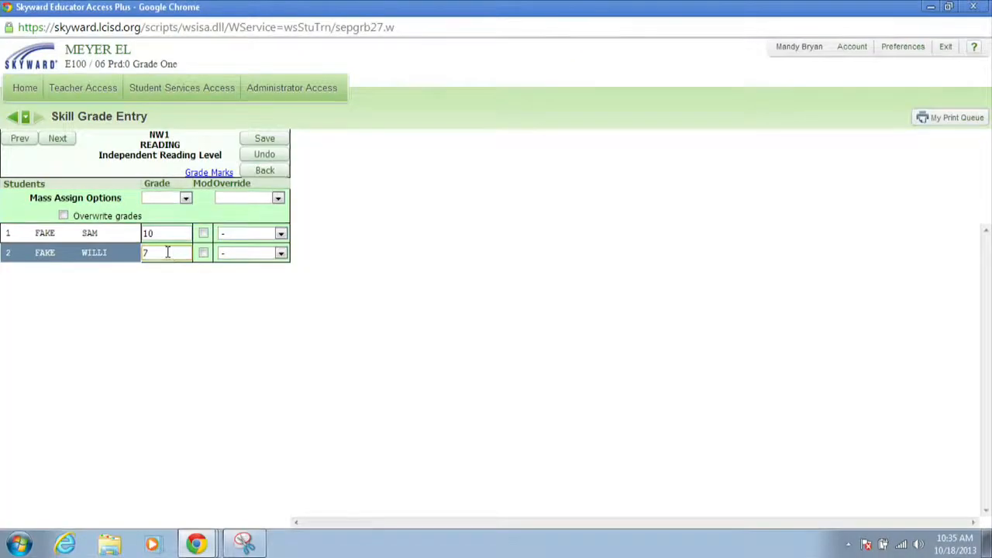
{"action": "key", "text": "Tab"}
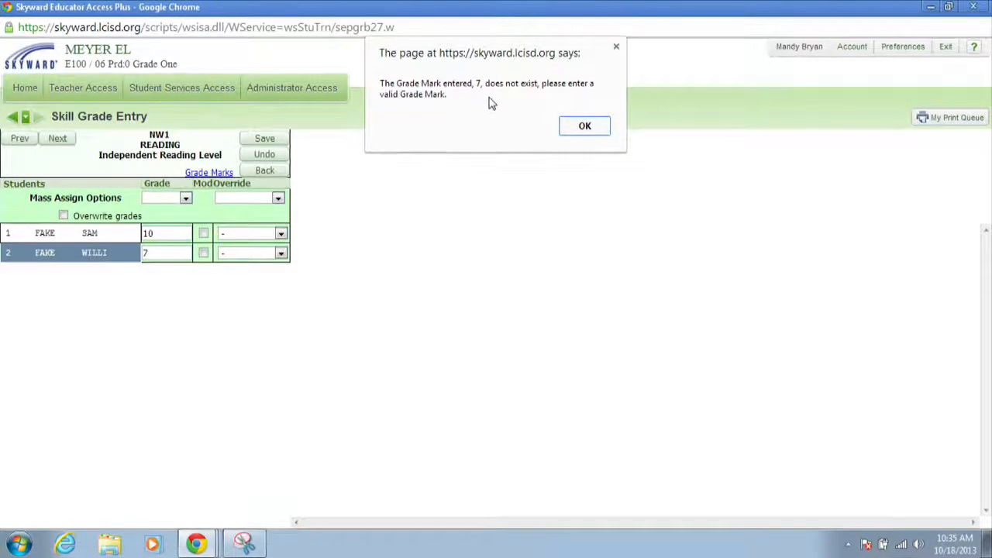
{"action": "left_click", "coordinate": [584, 126]}
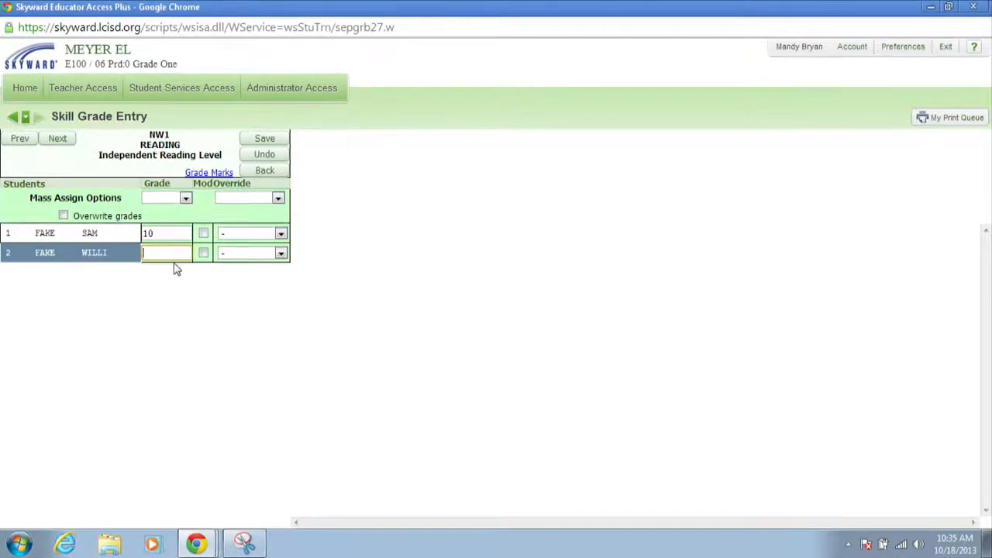
Enter 8 as the second student's Independent Reading Level and save the reading grades
{"action": "type", "text": "8"}
{"action": "left_click", "coordinate": [199, 324]}
{"action": "left_click", "coordinate": [265, 140]}
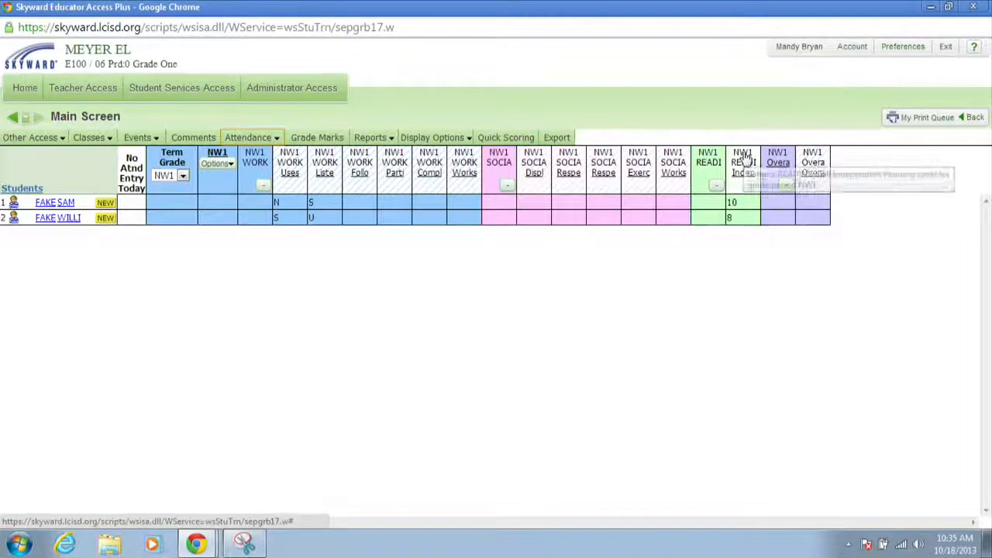
Mass assign S to all blank NW1 Overall Conduct grades and save them
{"action": "left_click", "coordinate": [814, 163]}
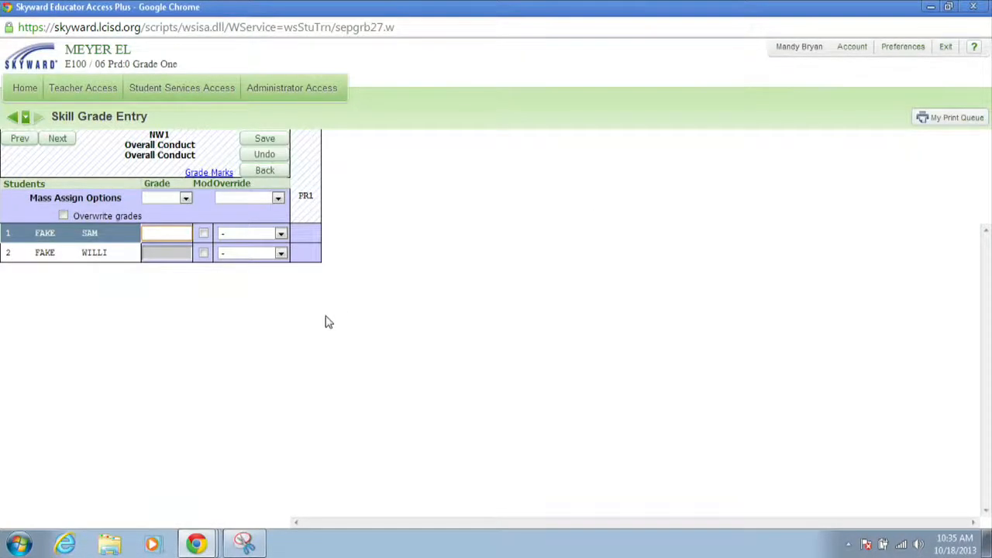
{"action": "left_click", "coordinate": [186, 199]}
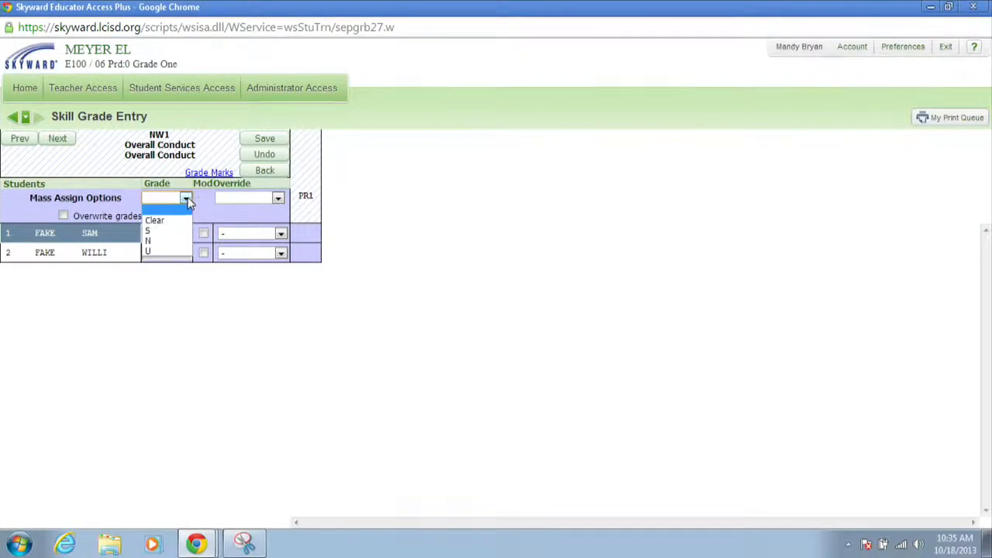
{"action": "left_click", "coordinate": [157, 231]}
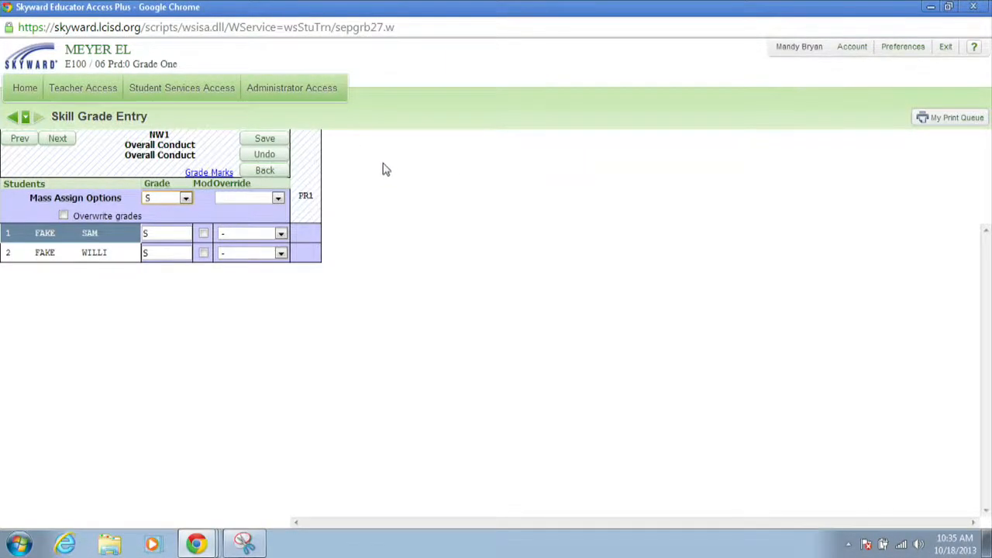
{"action": "left_click", "coordinate": [264, 138]}
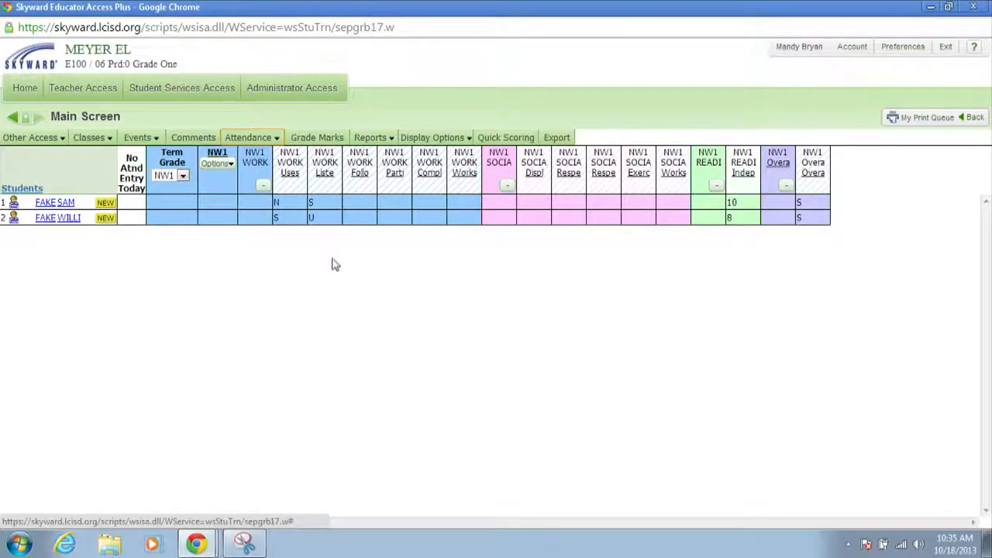
Open comment posting for the 1st Nine Weeks grade period, 08/26/2013 to 10/25/2013
{"action": "left_click", "coordinate": [193, 138]}
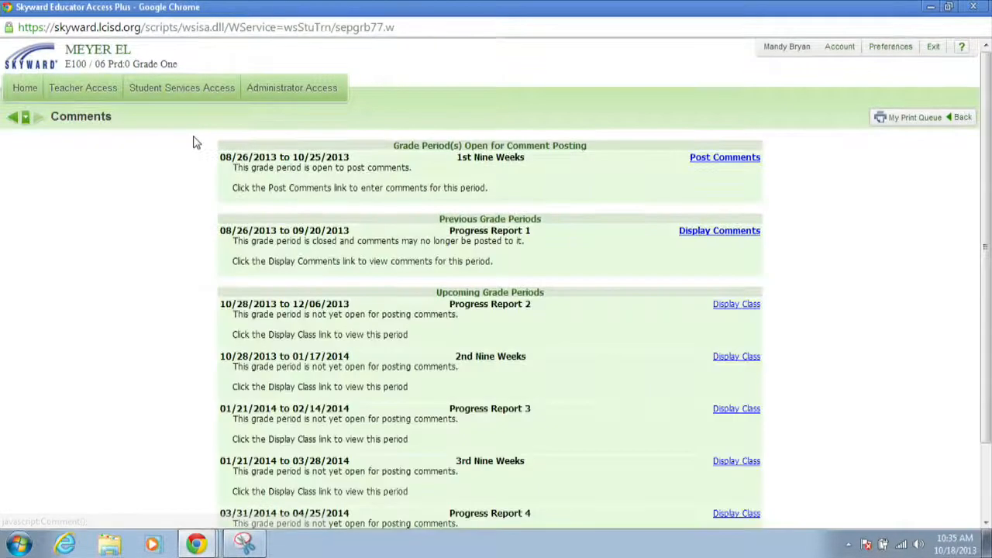
{"action": "left_click_drag", "start_coordinate": [221, 158], "coordinate": [538, 161]}
{"action": "left_click", "coordinate": [502, 193]}
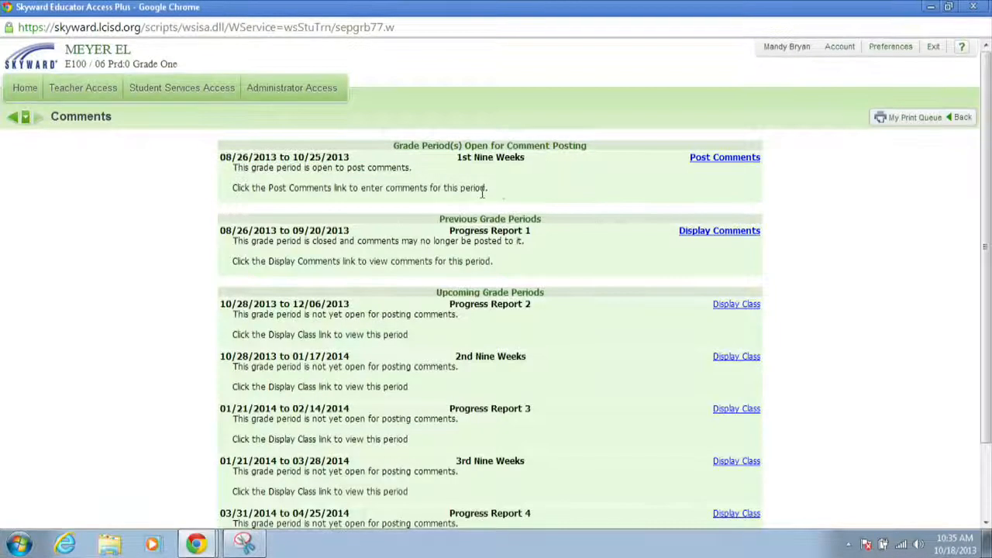
{"action": "left_click", "coordinate": [719, 160]}
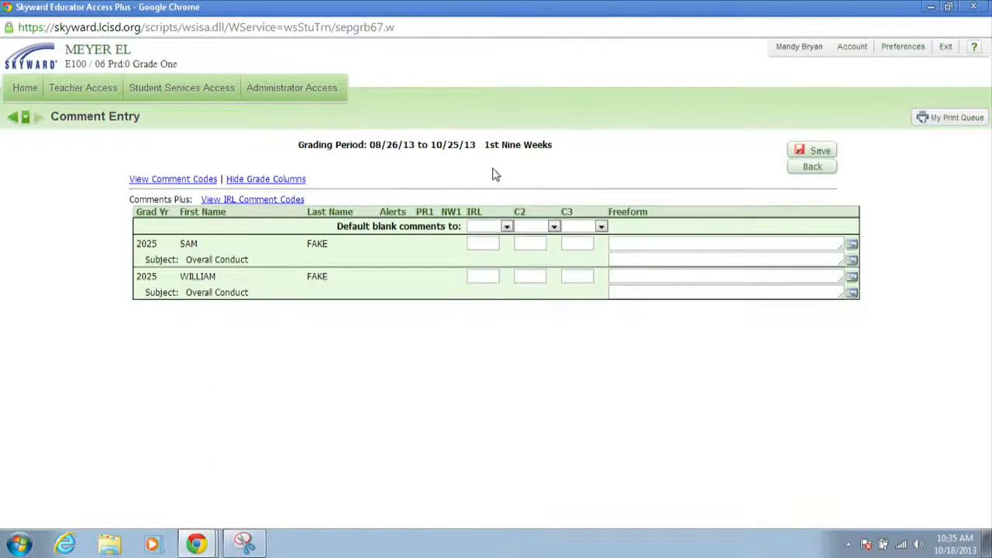
Browse the default comment code choices for the IRL, C2 and C3 columns of the 1st Nine Weeks comments
{"action": "left_click", "coordinate": [496, 225]}
{"action": "left_click", "coordinate": [502, 244]}
{"action": "left_click", "coordinate": [530, 228]}
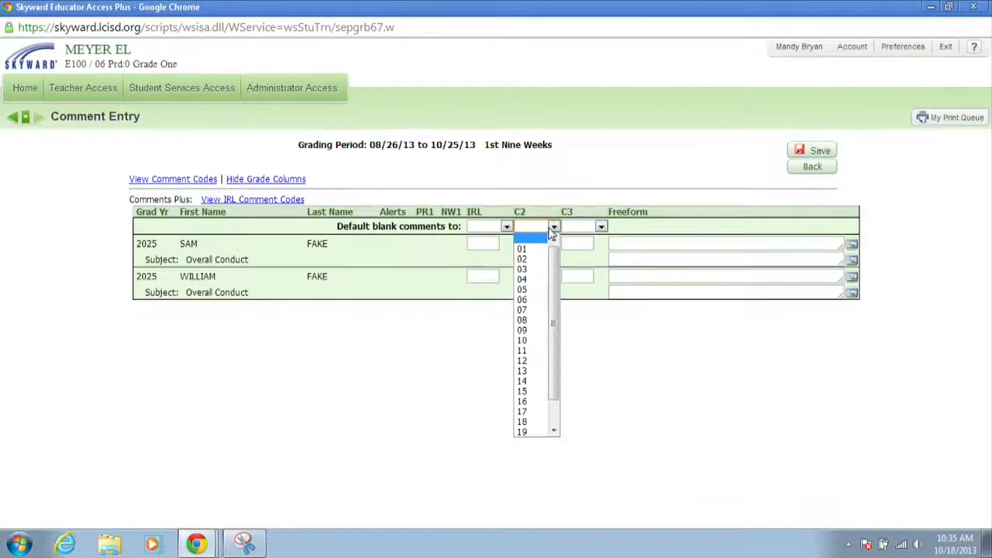
{"action": "left_click", "coordinate": [597, 227]}
{"action": "left_click", "coordinate": [487, 238]}
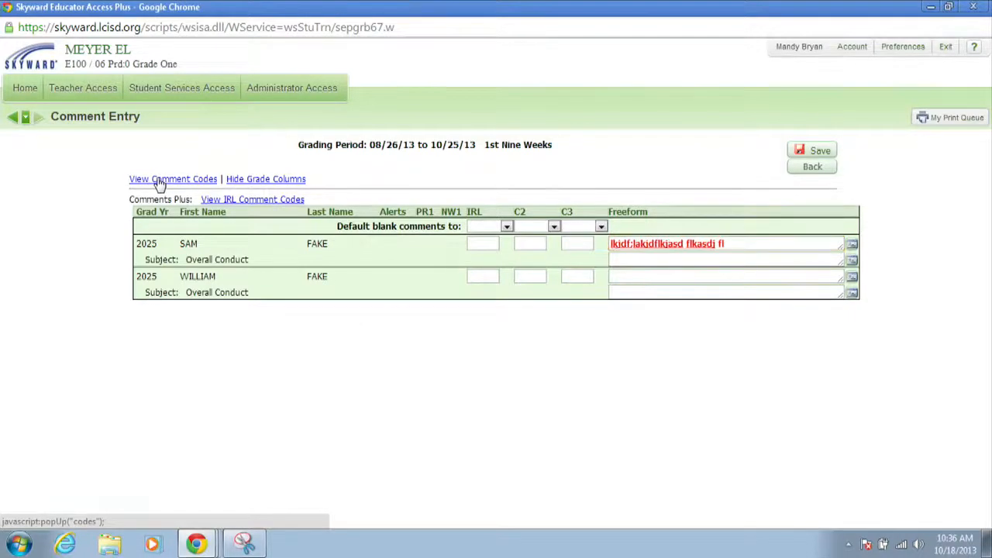
View the list of comment codes and their descriptions, and return to the gradebook main screen without saving any comments
{"action": "left_click", "coordinate": [157, 183]}
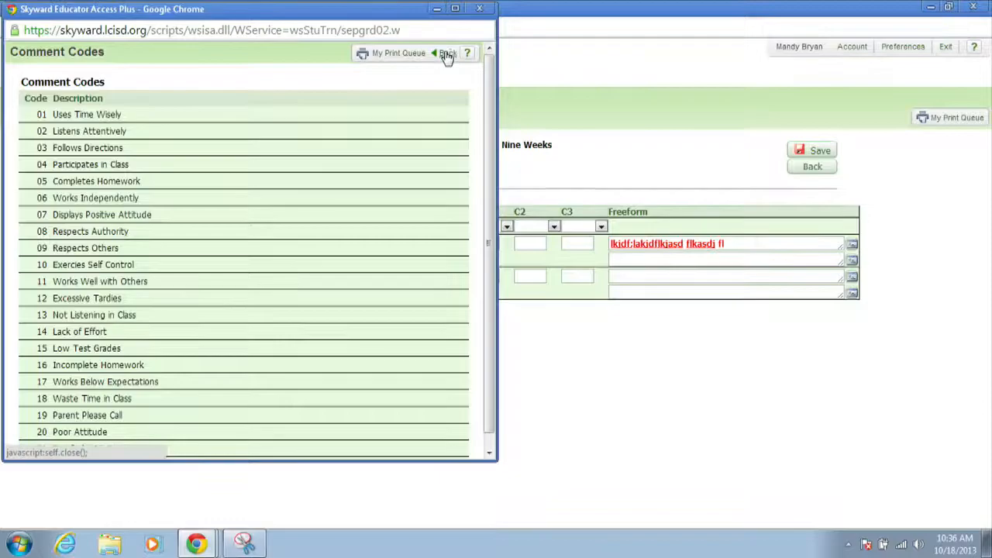
{"action": "left_click", "coordinate": [447, 55]}
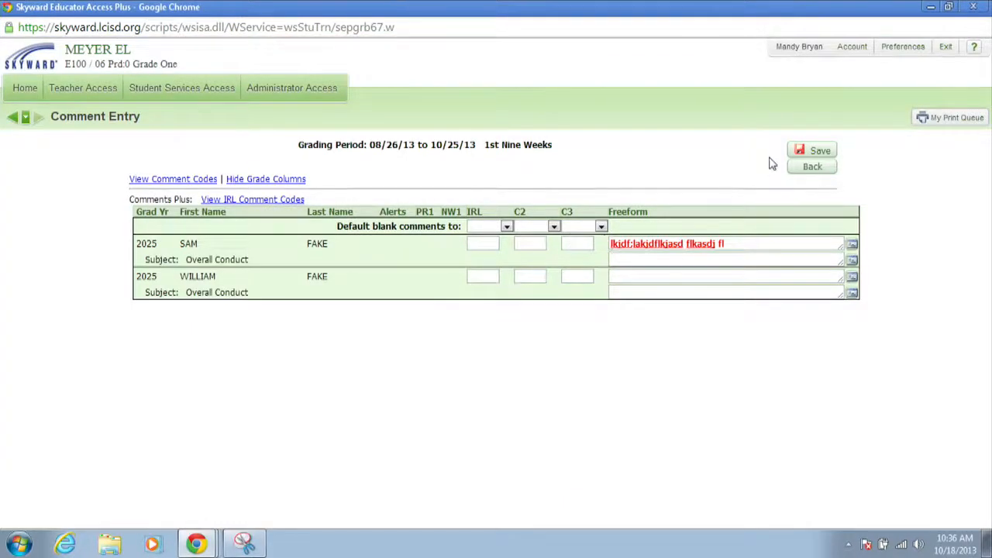
{"action": "left_click", "coordinate": [813, 167]}
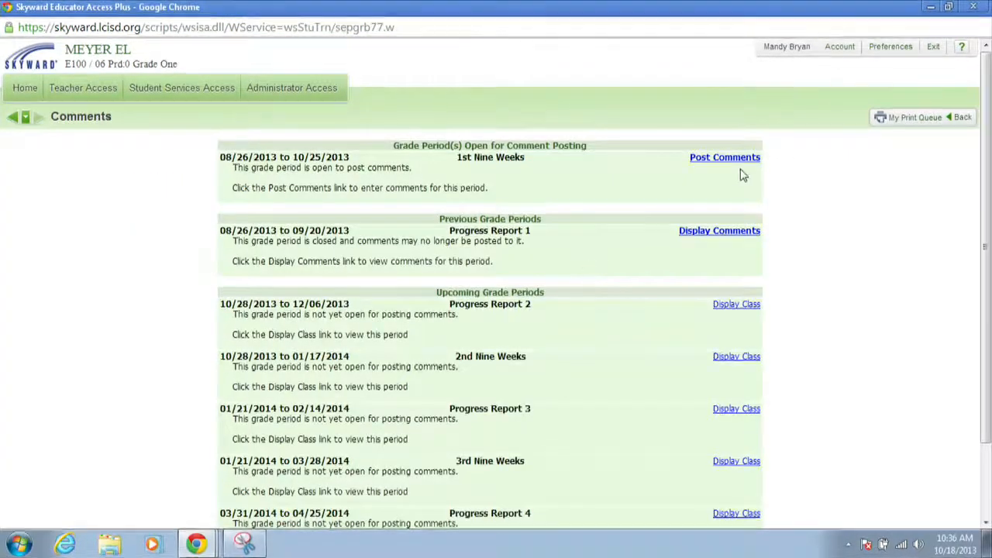
{"action": "left_click", "coordinate": [958, 122]}
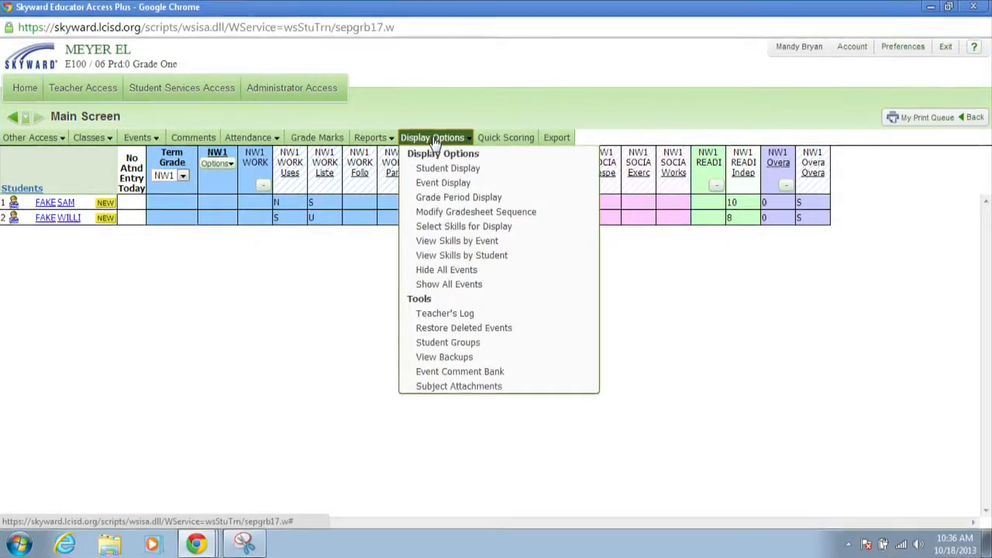
Try displaying Progress Report 2 in the Grade Period Display settings, deselect it again and save the settings
{"action": "left_click", "coordinate": [458, 199]}
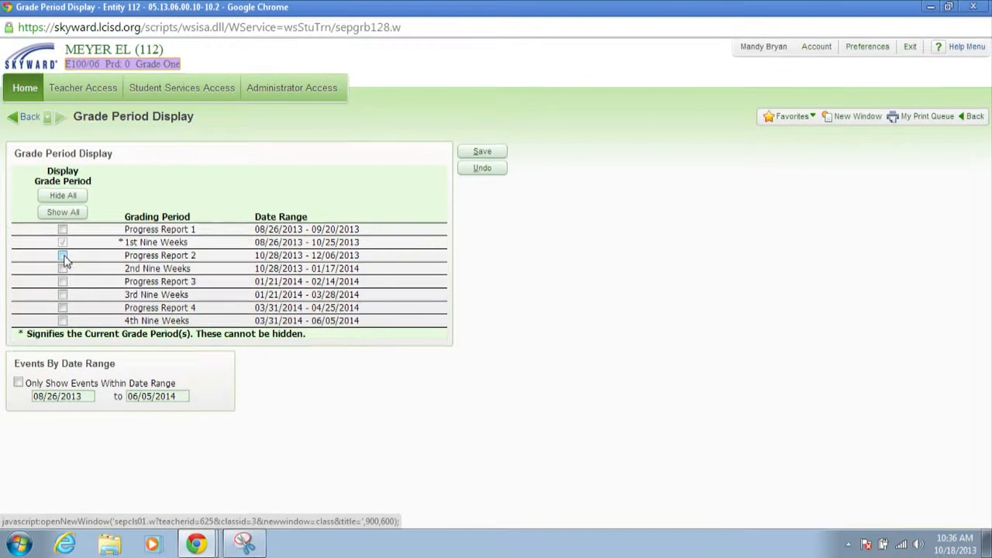
{"action": "left_click", "coordinate": [63, 256]}
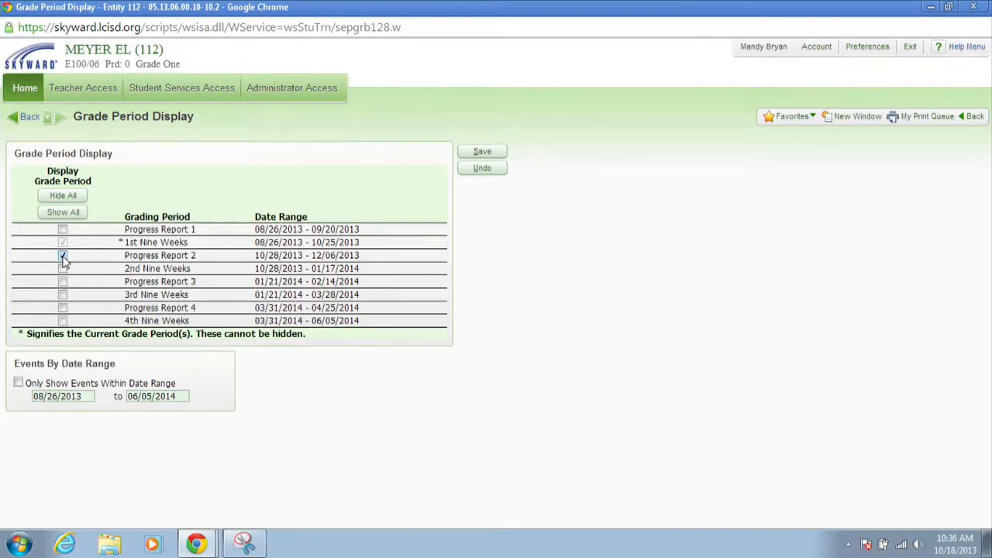
{"action": "left_click", "coordinate": [64, 255]}
{"action": "left_click", "coordinate": [482, 151]}
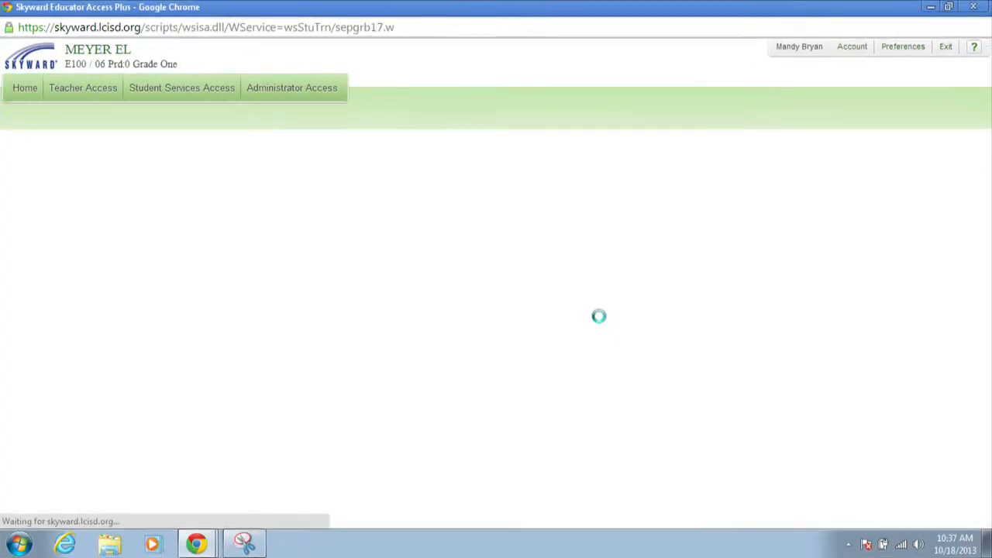